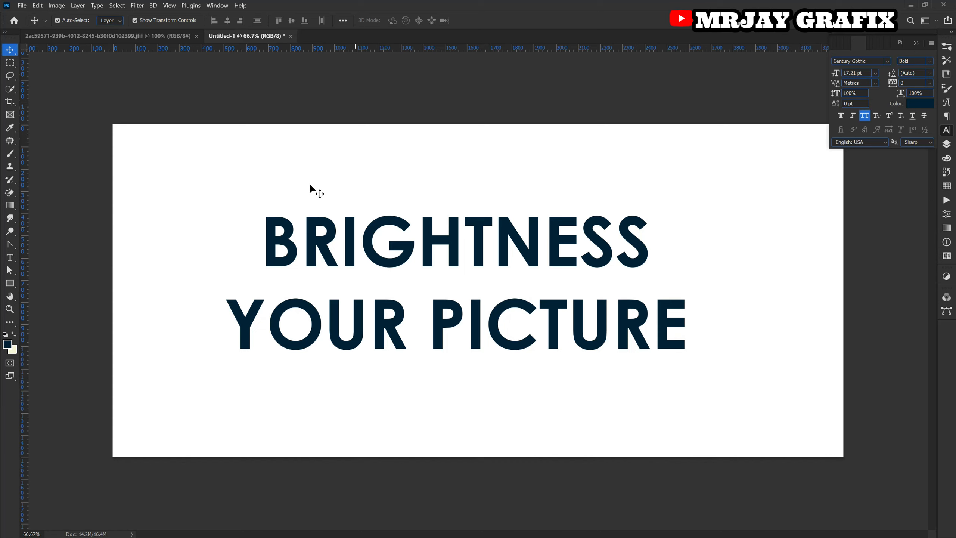
# Duplicate the Background layer of the portrait photo document onto a new layer
pyautogui.click(115, 36)
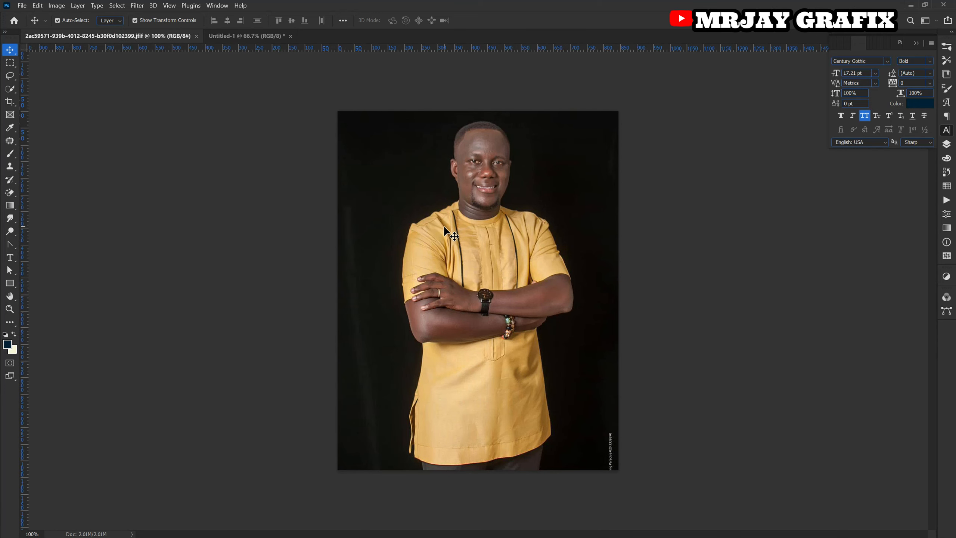
pyautogui.scroll(2, 416, 272)
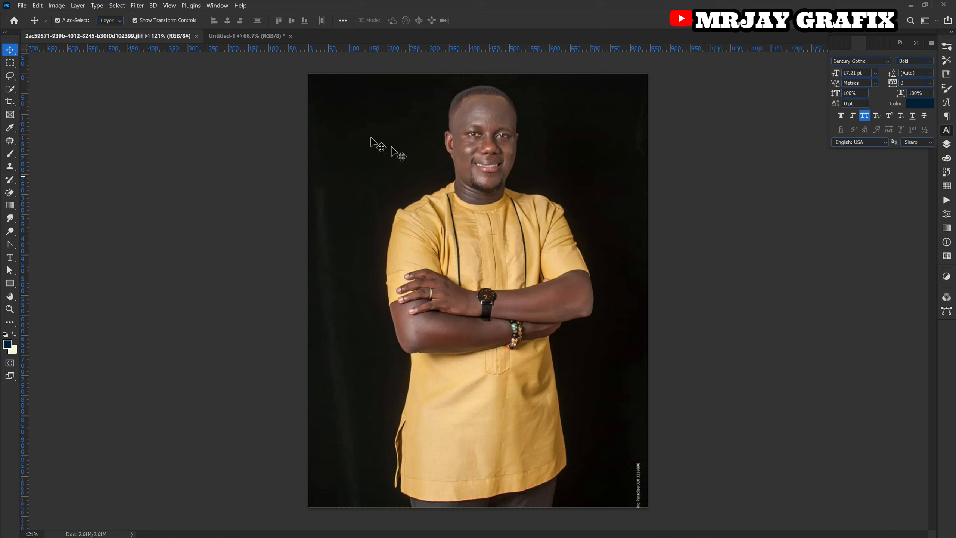
pyautogui.click(947, 144)
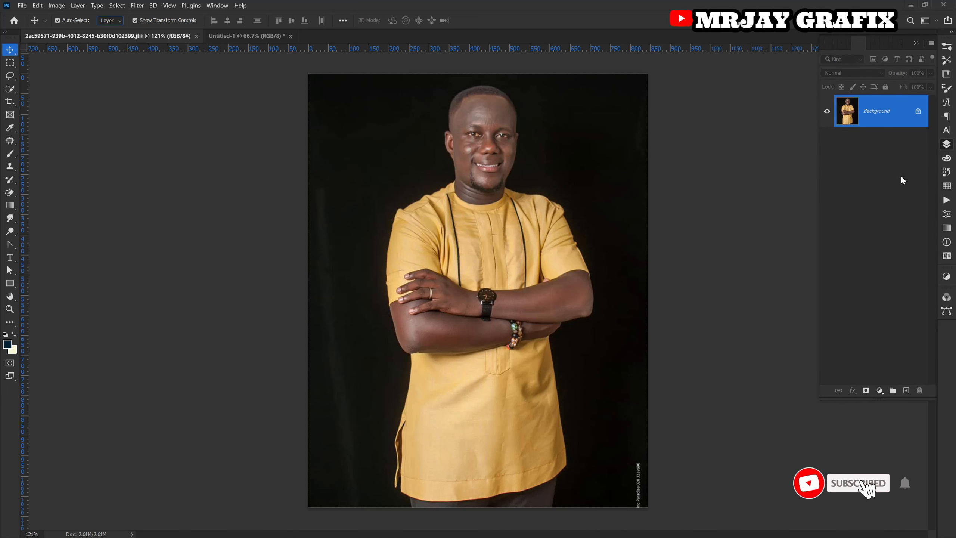
pyautogui.click(919, 112)
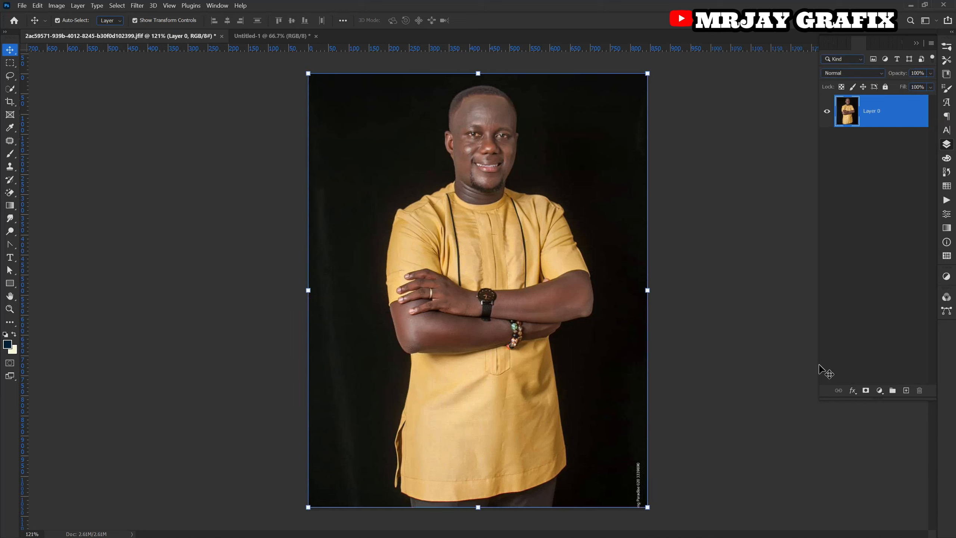
pyautogui.hotkey('ctrl', 'z')
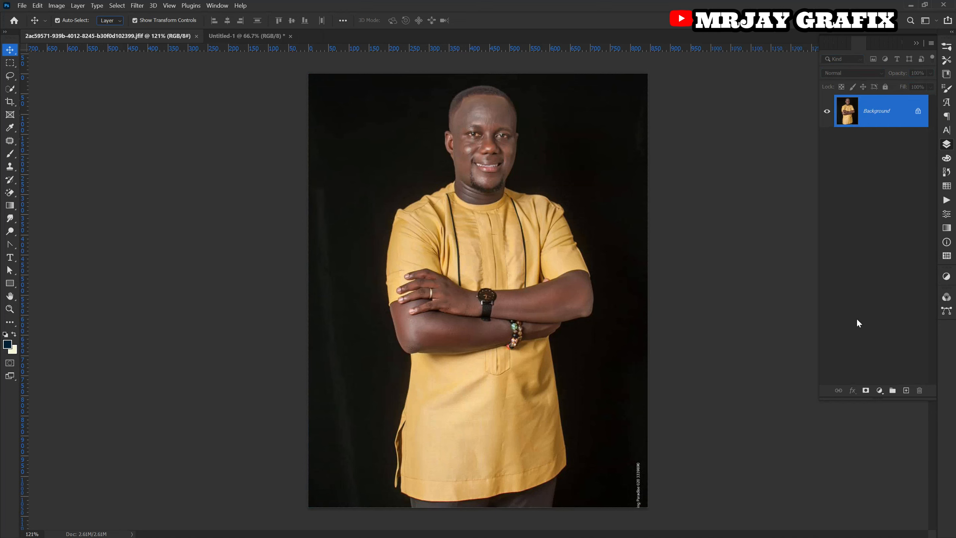
pyautogui.hotkey('ctrl', 'j')
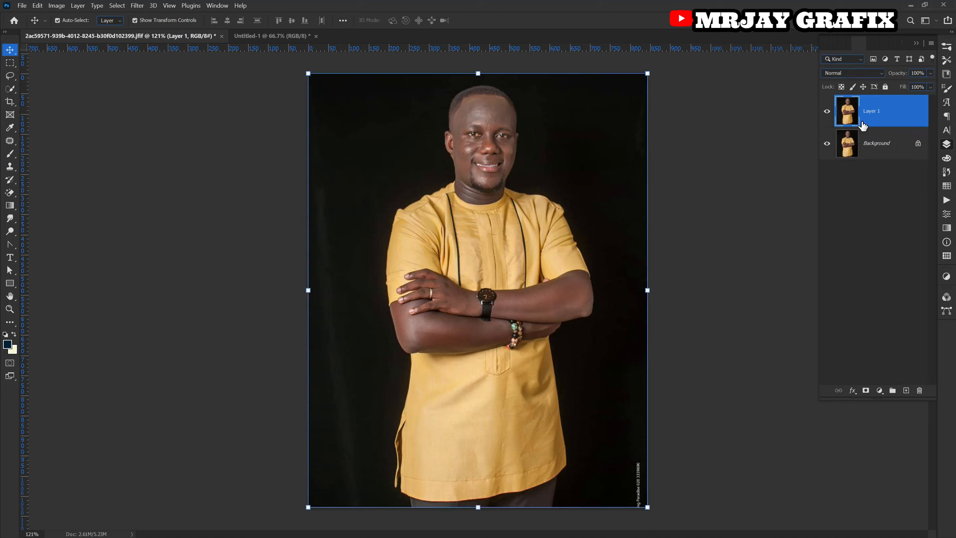
# Hide the original Background layer beneath its duplicate
pyautogui.click(827, 143)
pyautogui.click(827, 144)
pyautogui.click(827, 143)
pyautogui.scroll(2, 483, 92)
pyautogui.scroll(4, 478, 95)
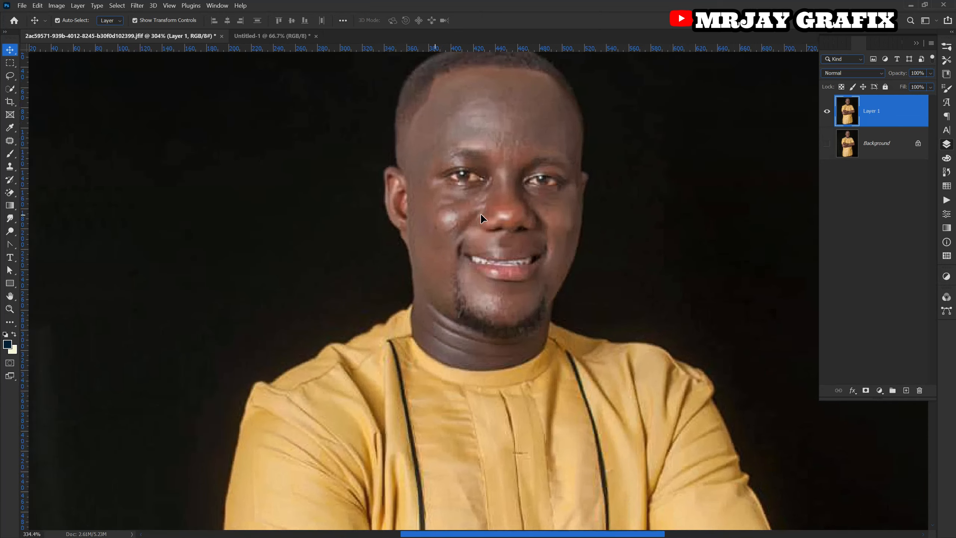
pyautogui.scroll(-6, 482, 215)
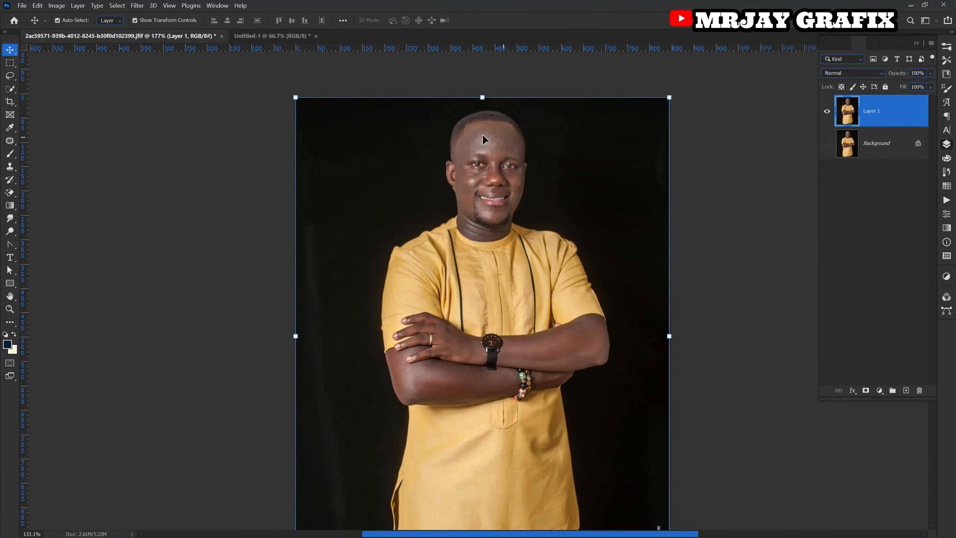
pyautogui.scroll(1, 477, 179)
pyautogui.scroll(1, 444, 165)
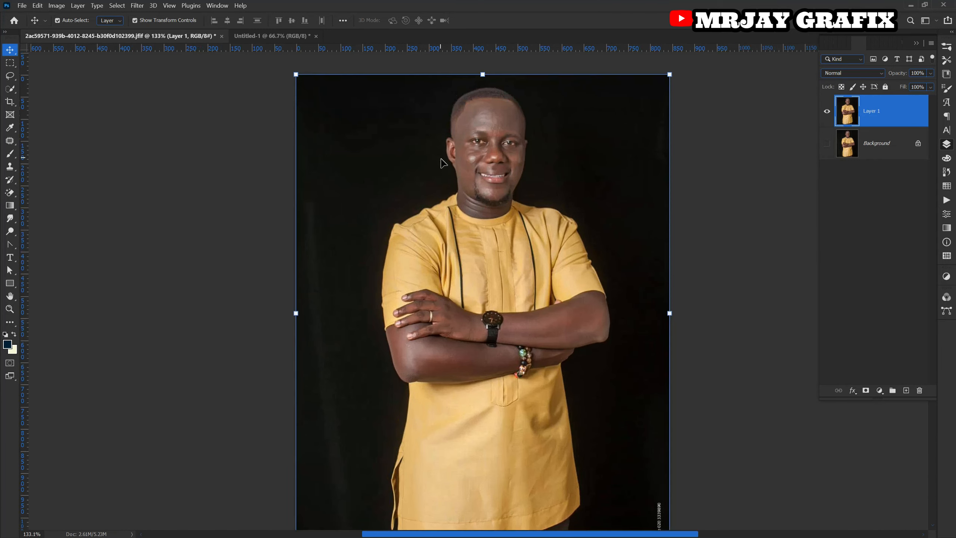
pyautogui.scroll(-1, 365, 165)
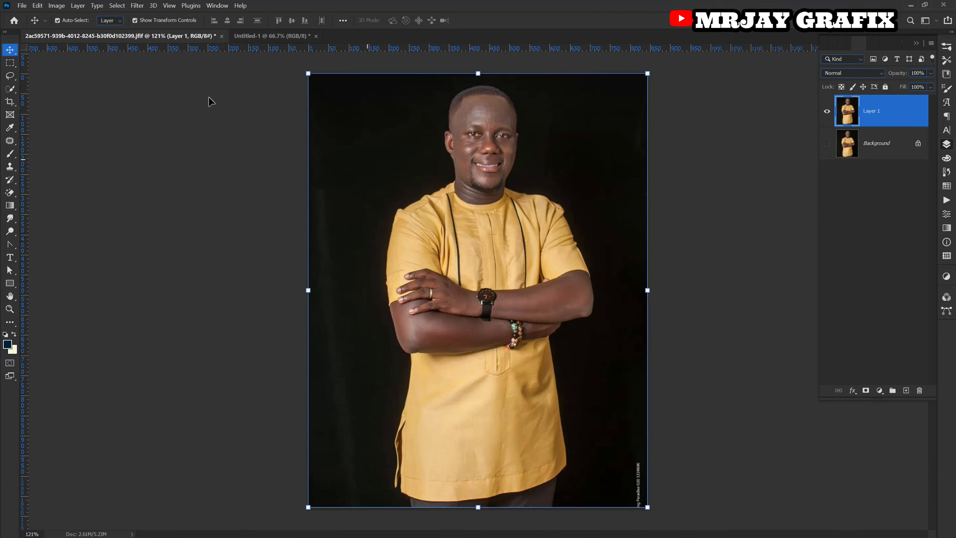
# Open the Brightness/Contrast adjustment for Layer 1 and place its dialog over the man's torso
pyautogui.click(54, 8)
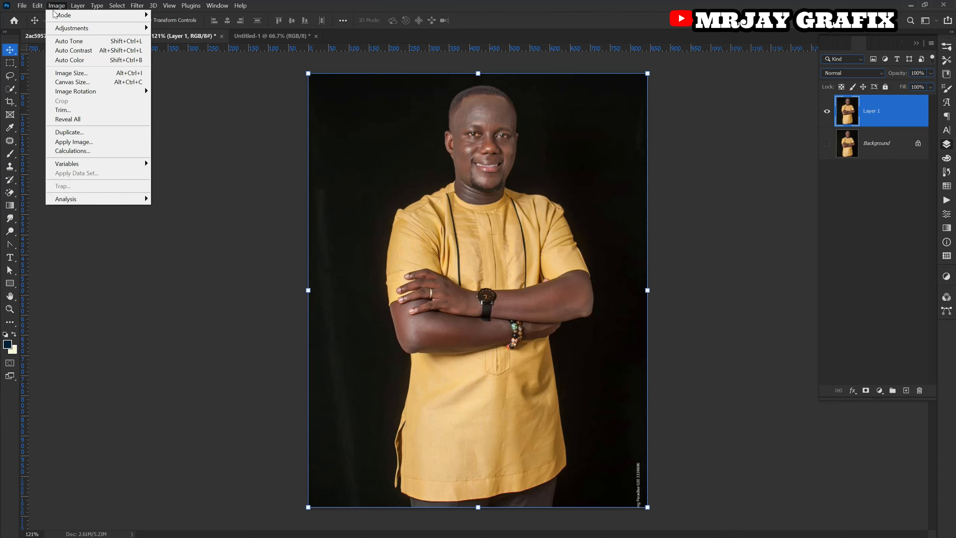
pyautogui.moveTo(90, 34)
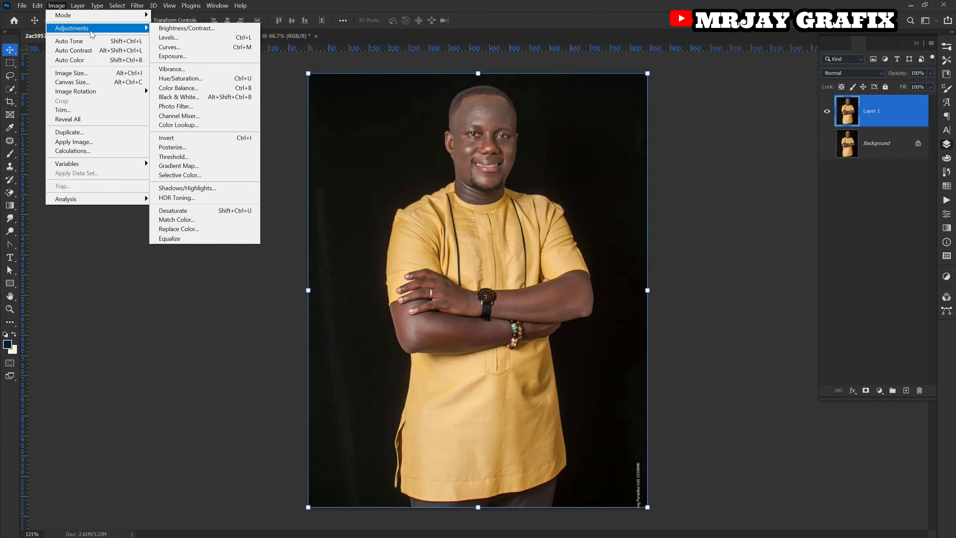
pyautogui.click(193, 30)
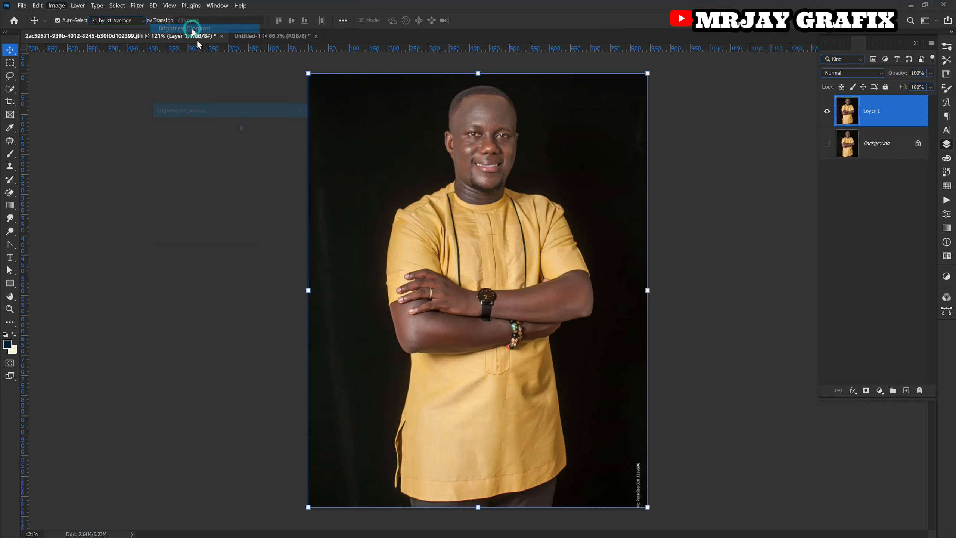
pyautogui.moveTo(206, 109); pyautogui.dragTo(453, 207)
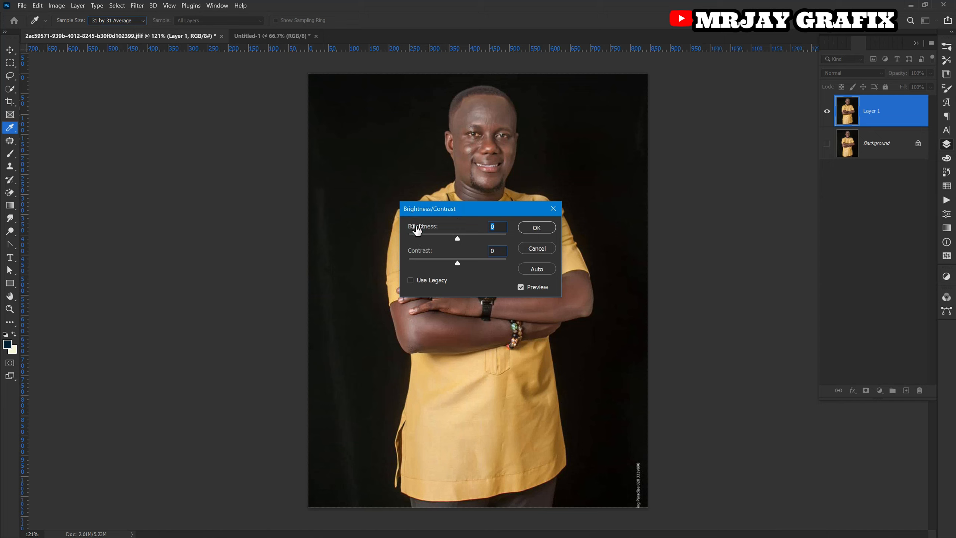
pyautogui.moveTo(417, 229); pyautogui.dragTo(431, 229)
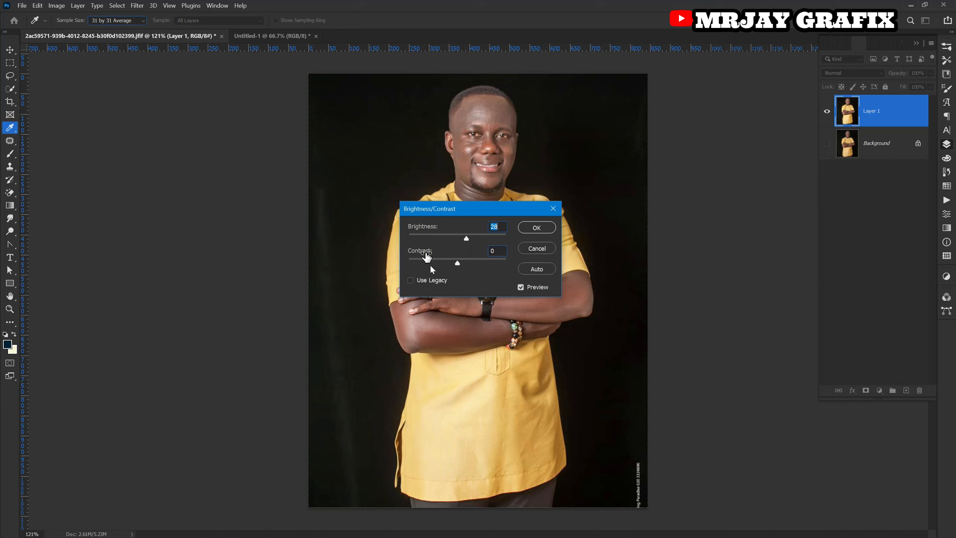
pyautogui.moveTo(423, 230); pyautogui.dragTo(429, 229)
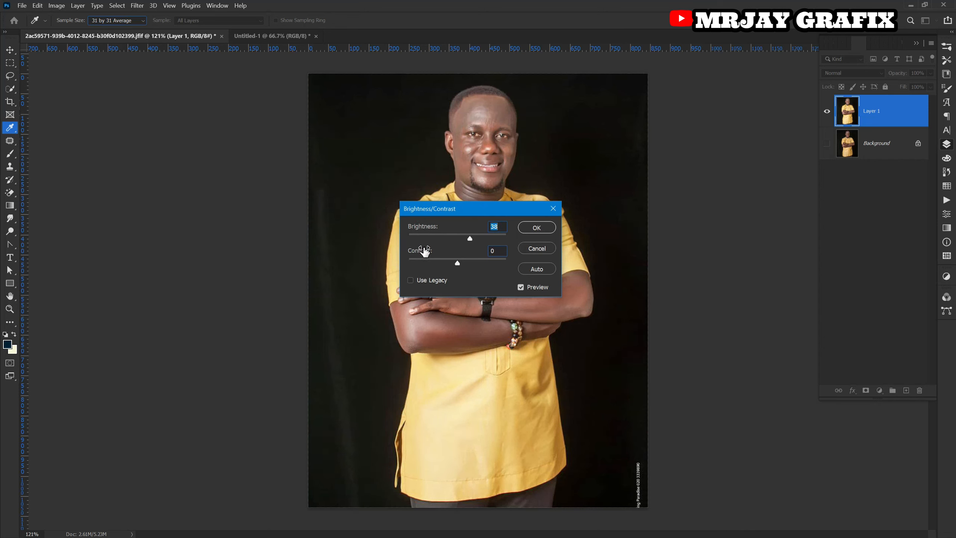
pyautogui.moveTo(424, 252); pyautogui.dragTo(408, 258)
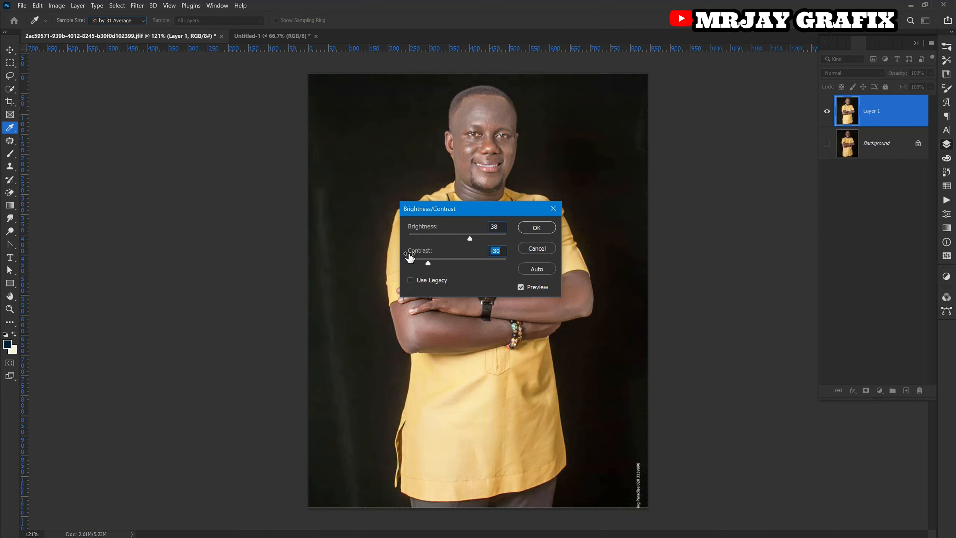
pyautogui.click(423, 280)
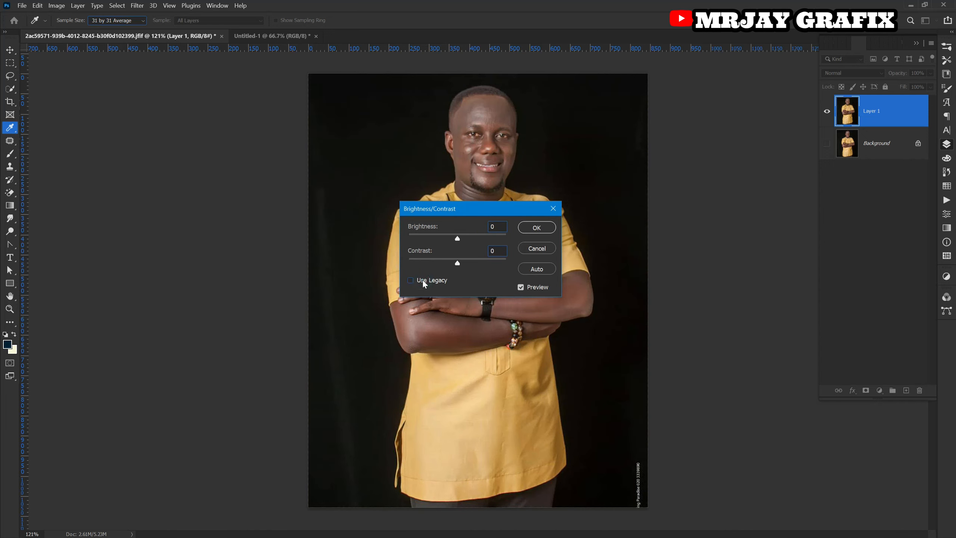
# Apply Brightness/Contrast to Layer 1 with brightness 40 and contrast -25, and deselect the layer
pyautogui.moveTo(410, 229); pyautogui.dragTo(434, 224)
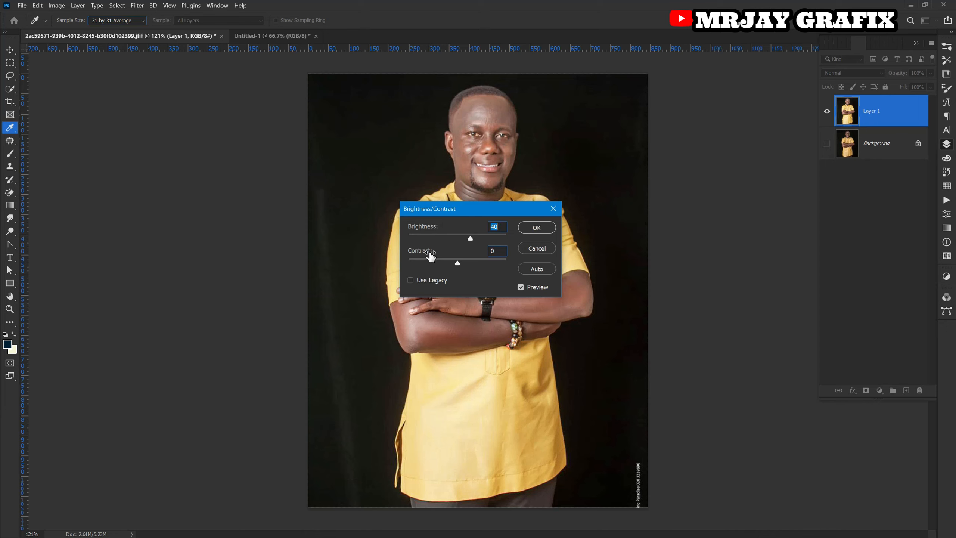
pyautogui.moveTo(421, 255)
pyautogui.mouseDown()
pyautogui.moveTo(396, 268)
pyautogui.moveTo(407, 269)
pyautogui.mouseUp()
pyautogui.click(526, 228)
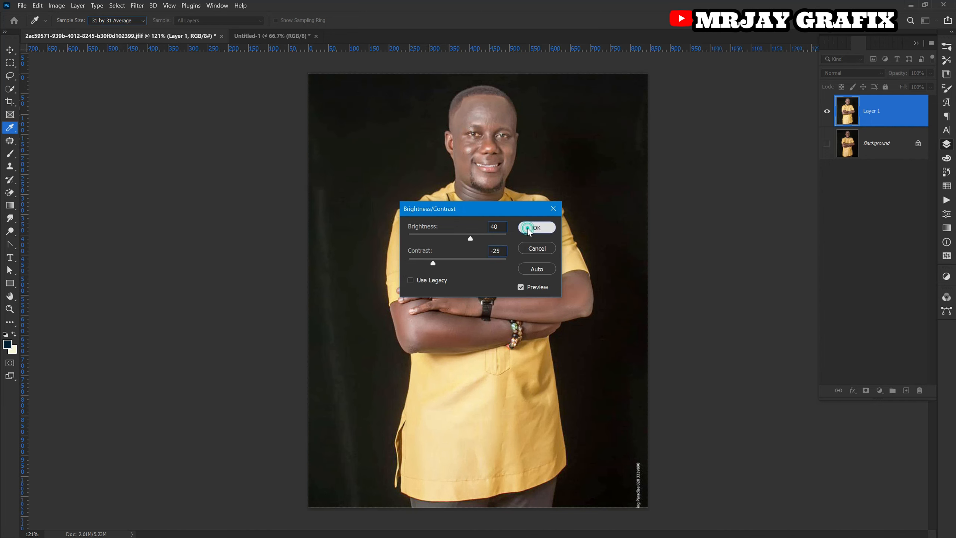
pyautogui.press('v')
pyautogui.click(192, 283)
# Show the Background layer again and toggle Layer 1's visibility to compare the brightened photo with the original
pyautogui.click(827, 143)
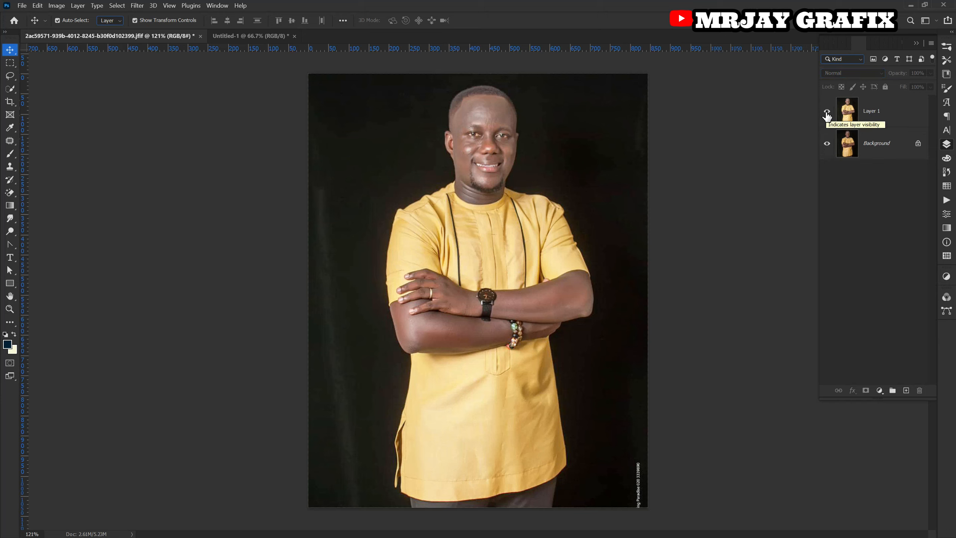
pyautogui.click(827, 111)
pyautogui.click(827, 113)
pyautogui.click(827, 112)
pyautogui.click(827, 112)
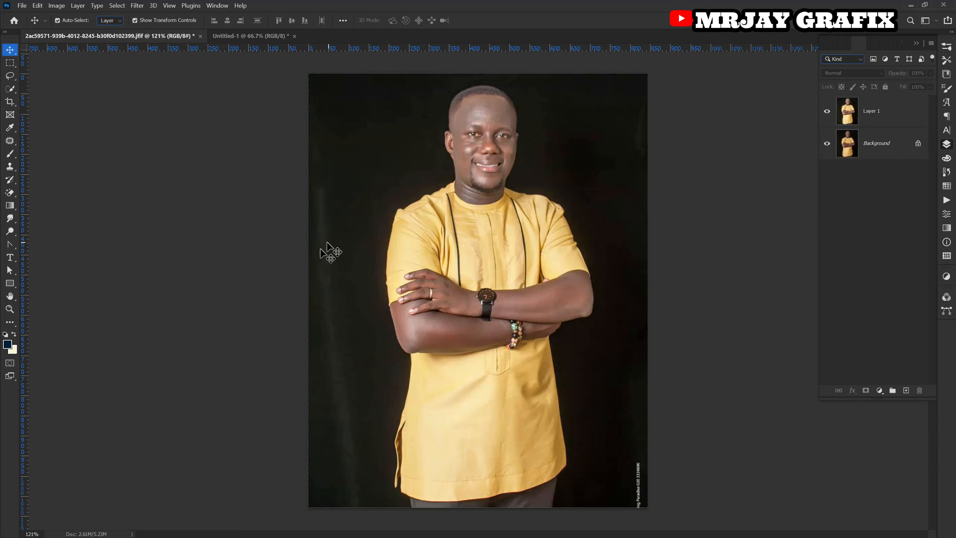